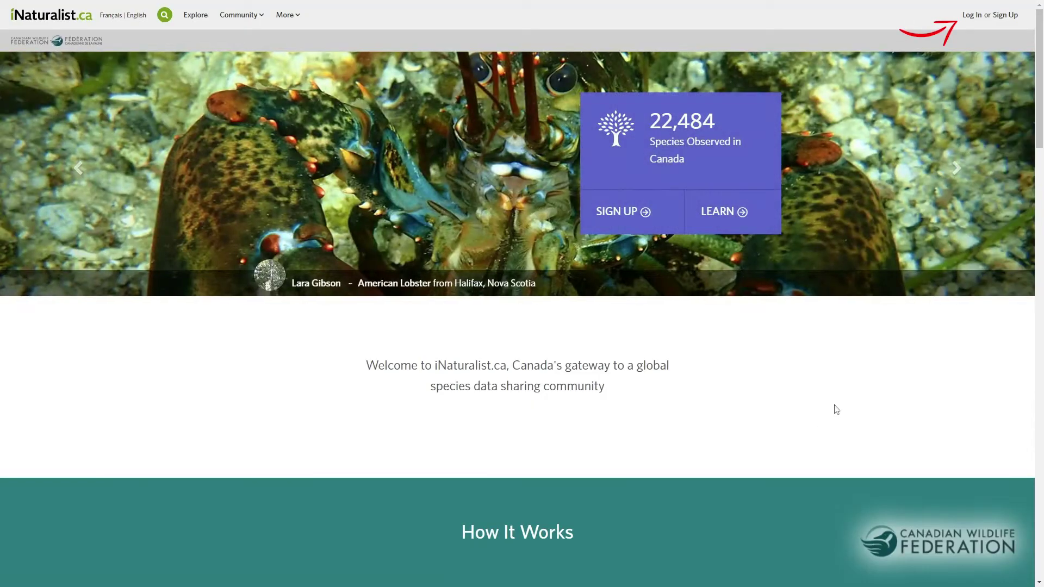
# - Log in to the demo account and add the wildlife photo and sound files to a new observation upload
pyautogui.click(972, 16)
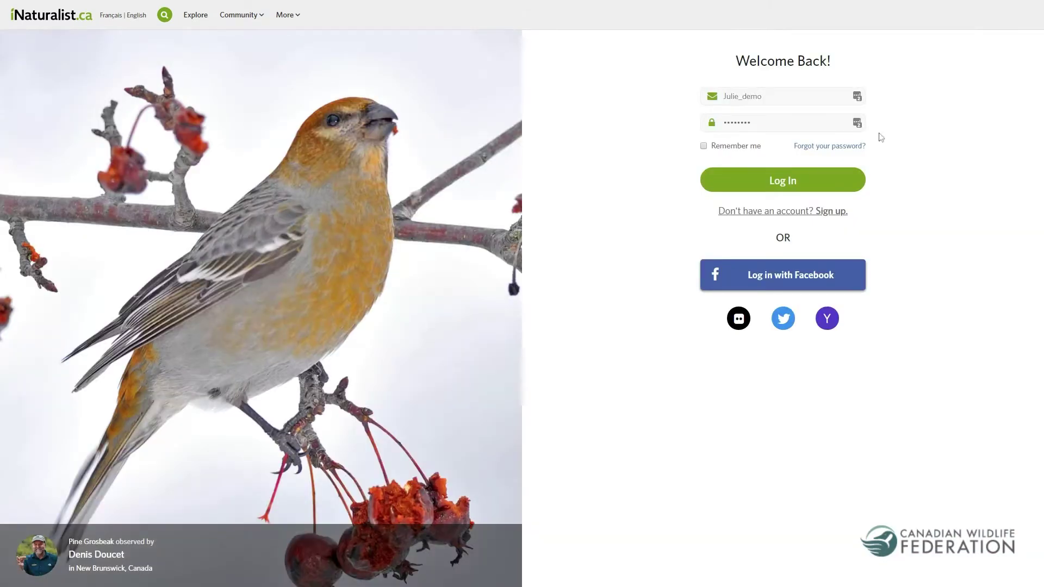
pyautogui.click(786, 186)
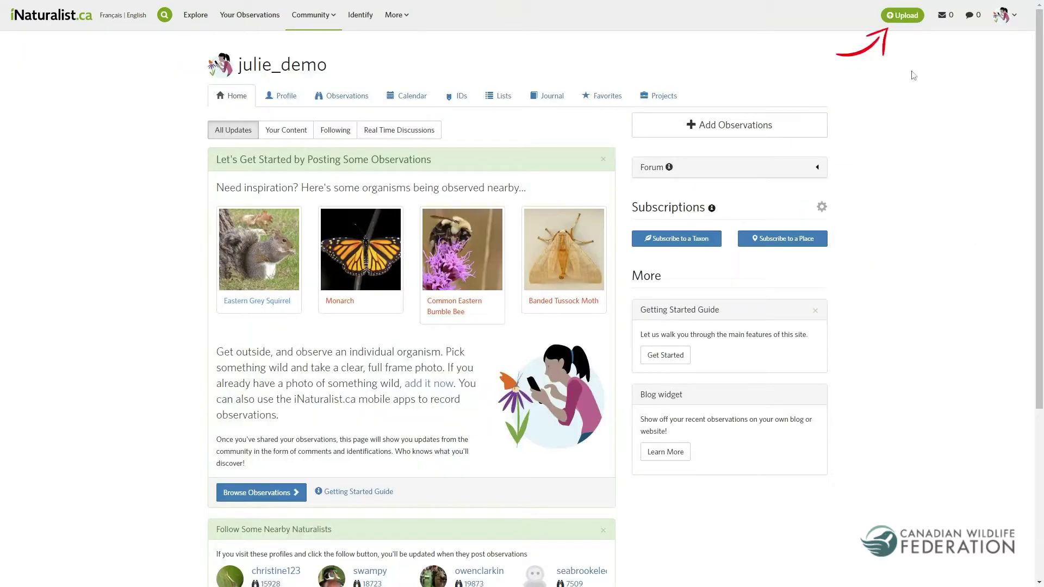
pyautogui.click(904, 16)
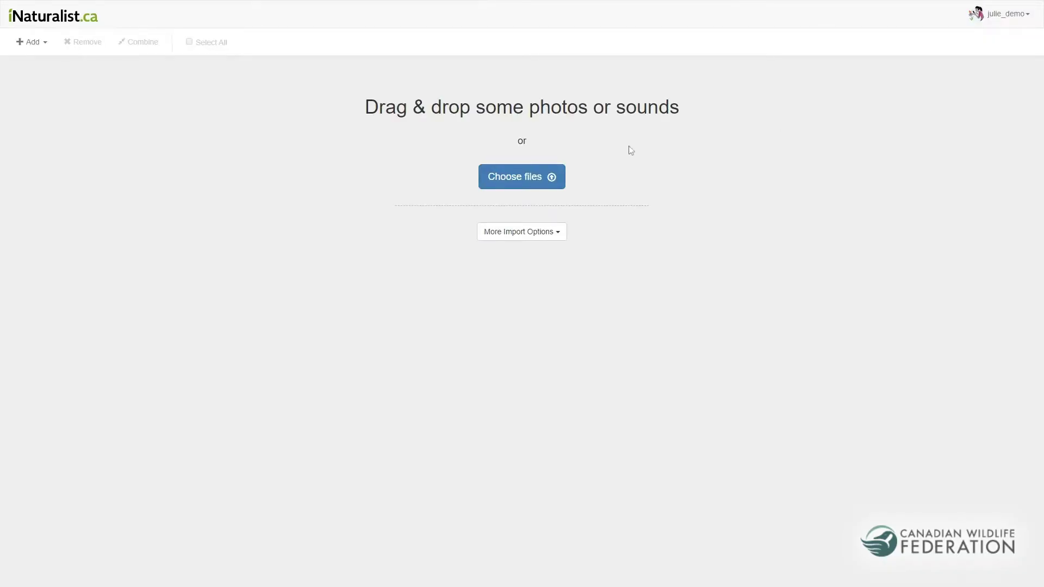
pyautogui.click(516, 181)
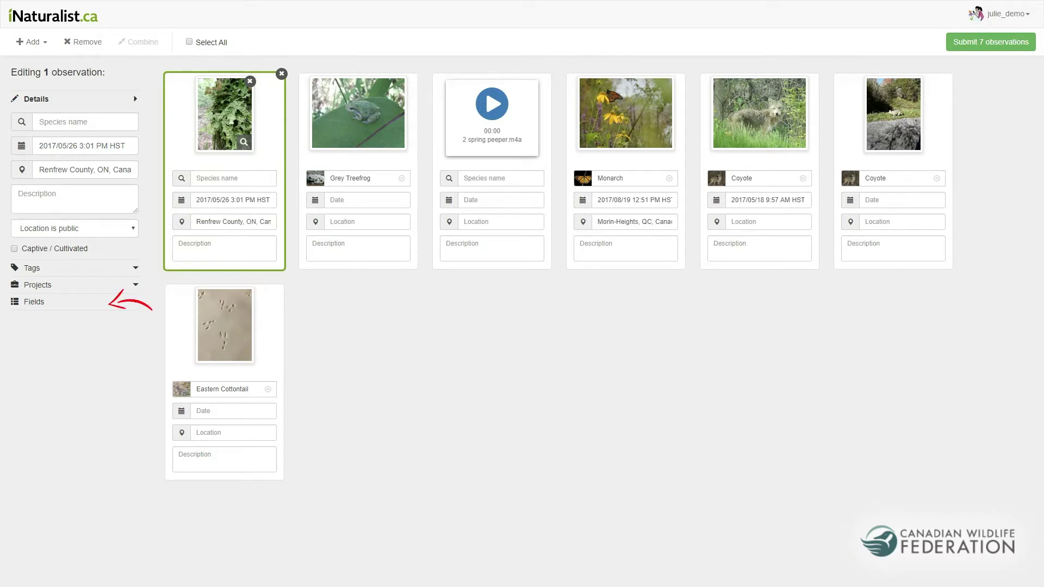
# - Check the location privacy options of the first observation and set its species to Tree Lungwort
pyautogui.click(132, 231)
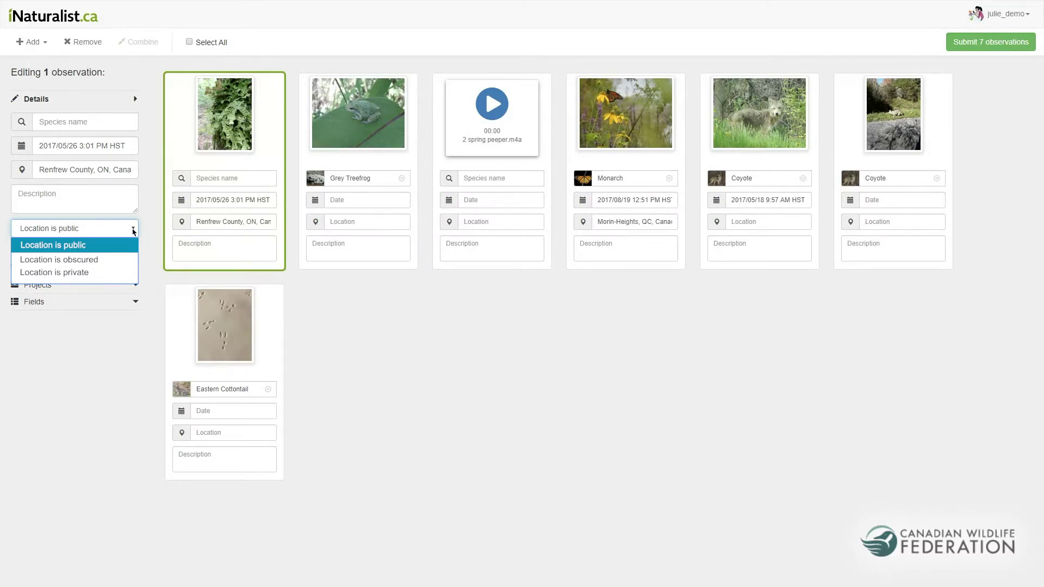
pyautogui.click(134, 232)
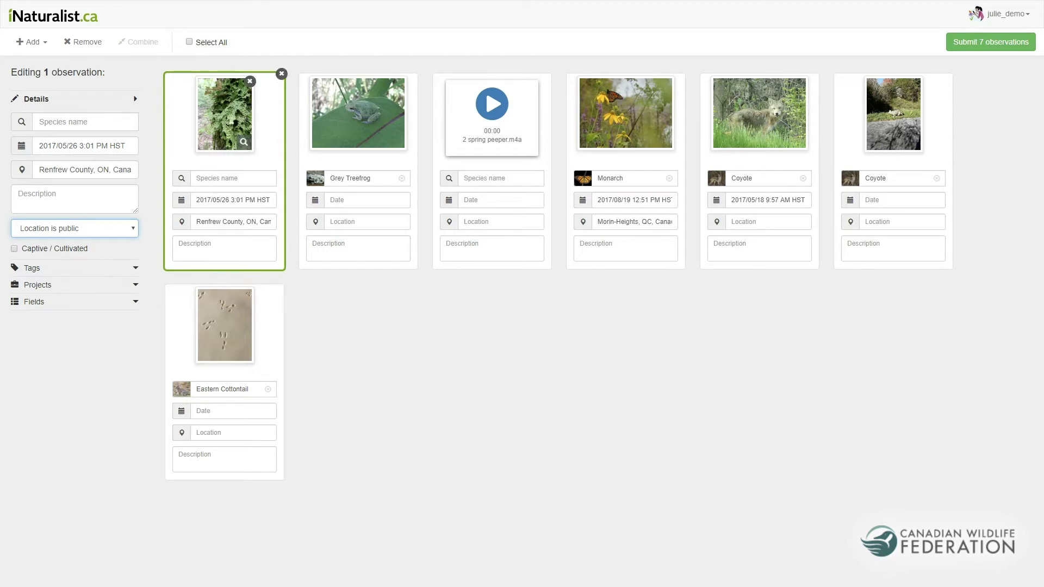
pyautogui.click(233, 178)
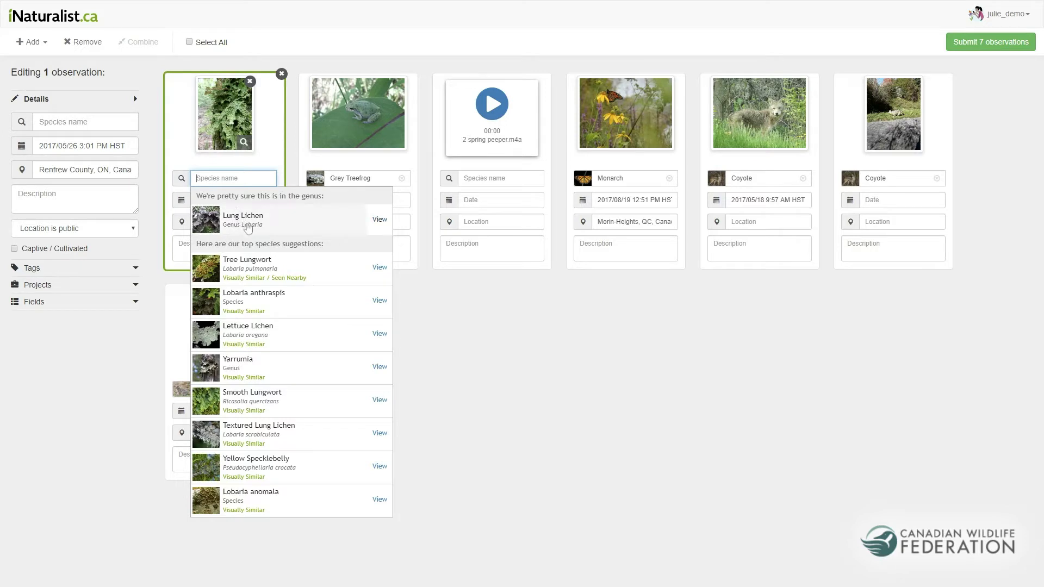
pyautogui.click(251, 269)
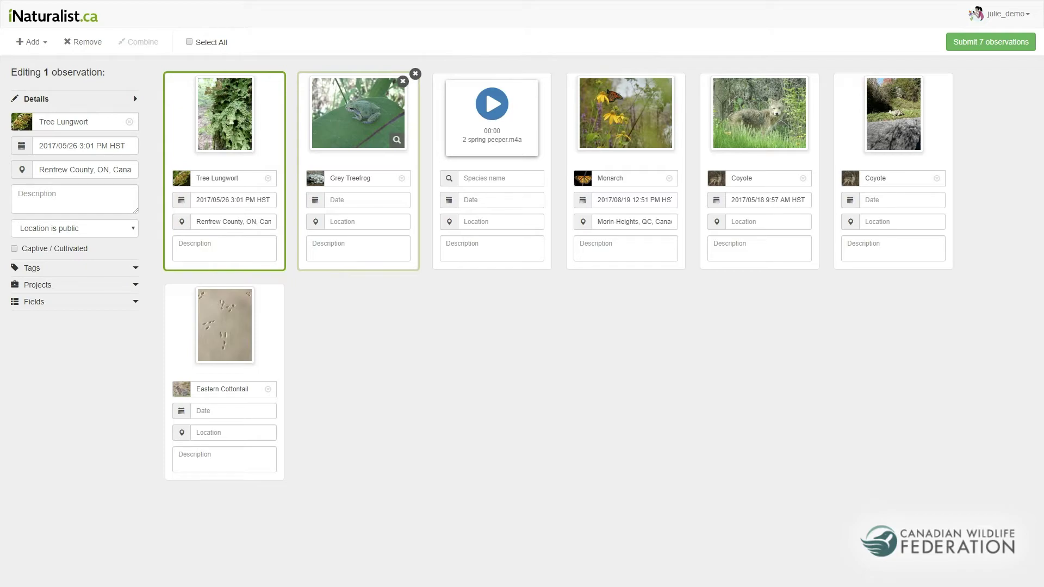
# - Locate the Grey Treefrog observation by searching for Gatineau, QC, Canada, and fitting the accuracy circle over Chelsea, QC, with a radius of about 1752 m
pyautogui.click(352, 221)
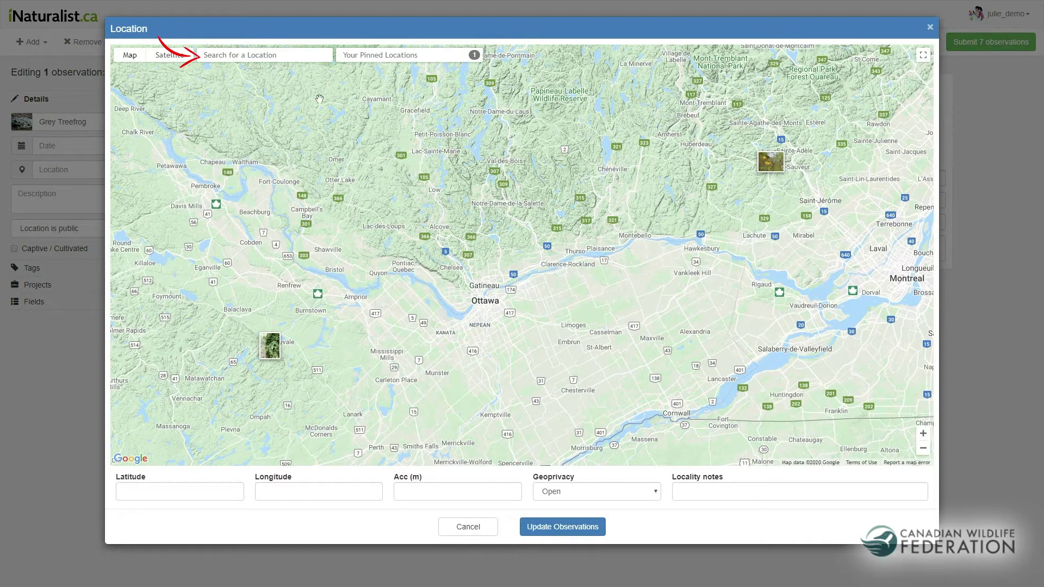
pyautogui.click(204, 54)
pyautogui.write('ga')
pyautogui.click(261, 72)
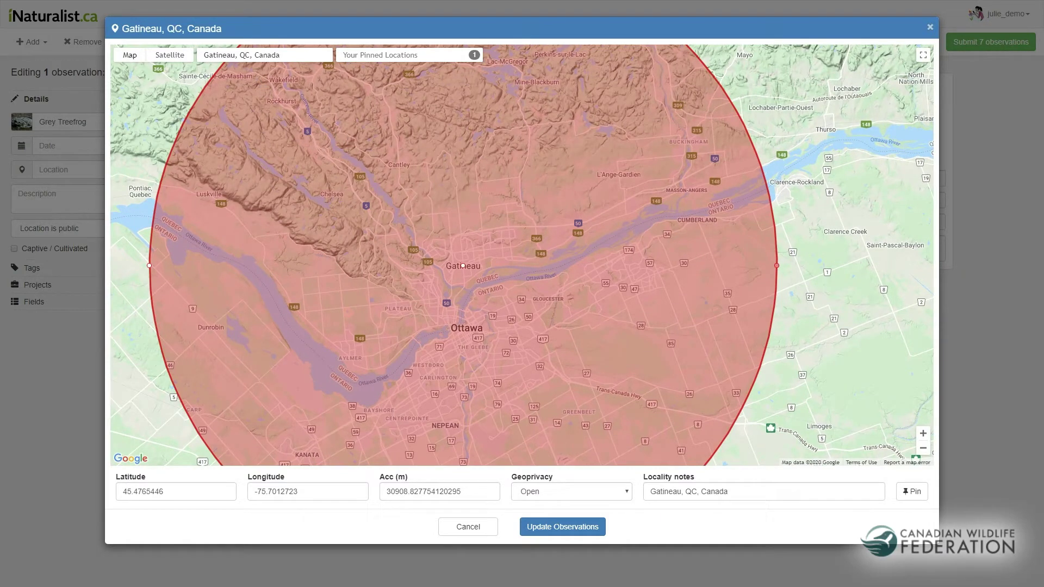
pyautogui.moveTo(776, 266); pyautogui.dragTo(332, 158)
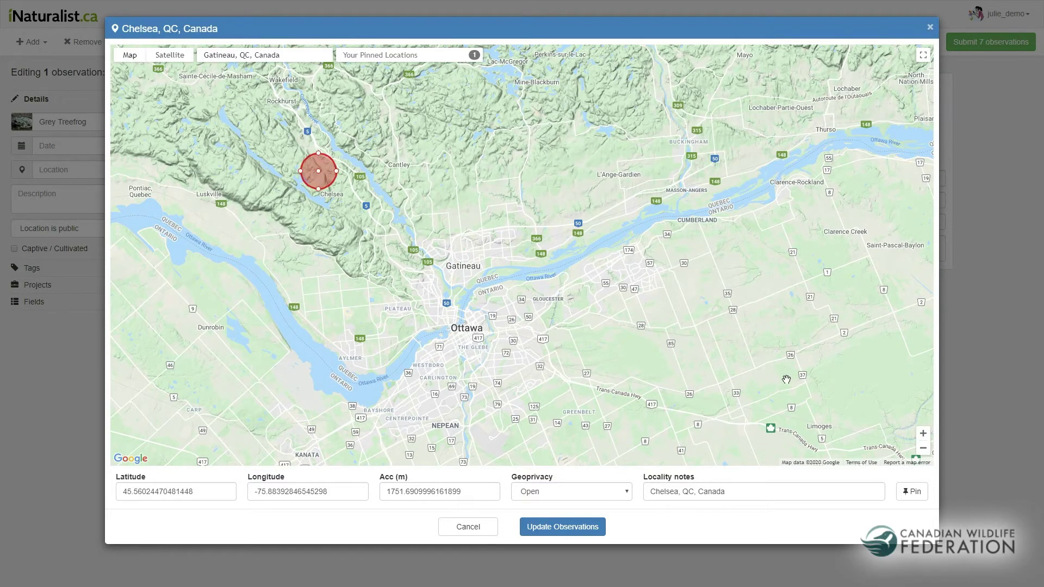
pyautogui.click(581, 529)
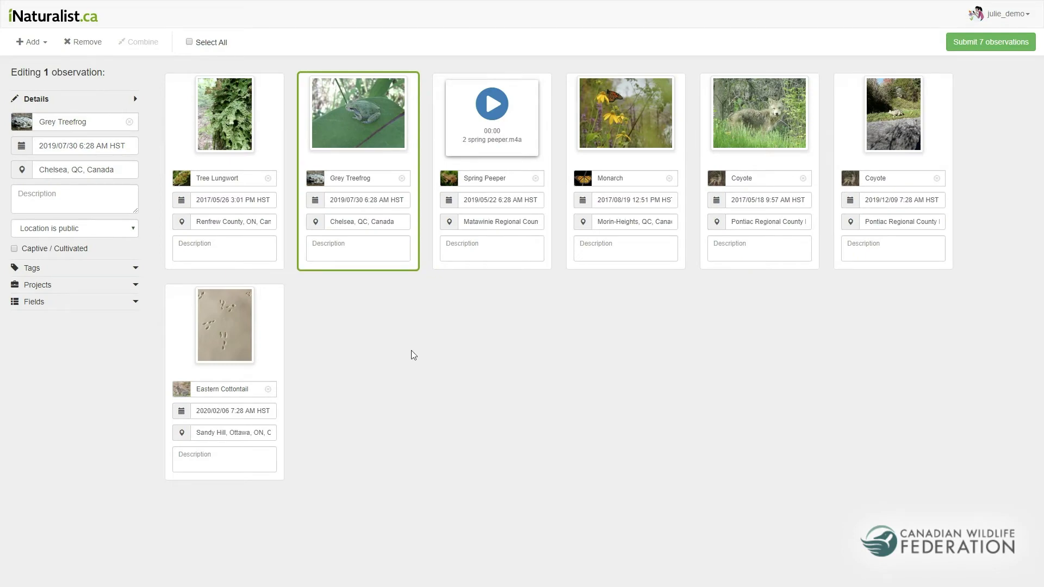
# - Save the Grey Treefrog observation's Chelsea, QC location as a pinned location
pyautogui.click(318, 222)
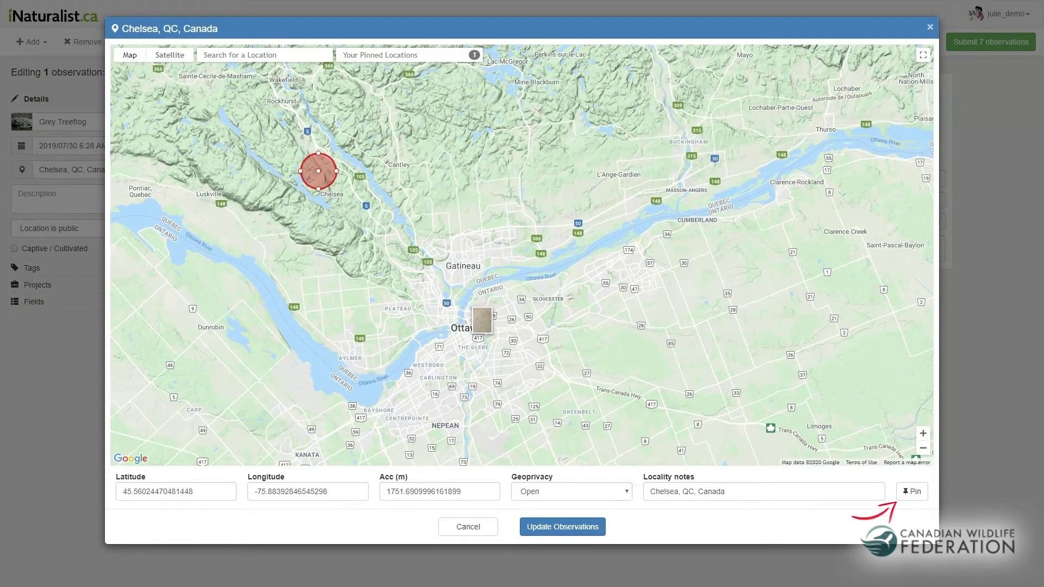
pyautogui.click(913, 492)
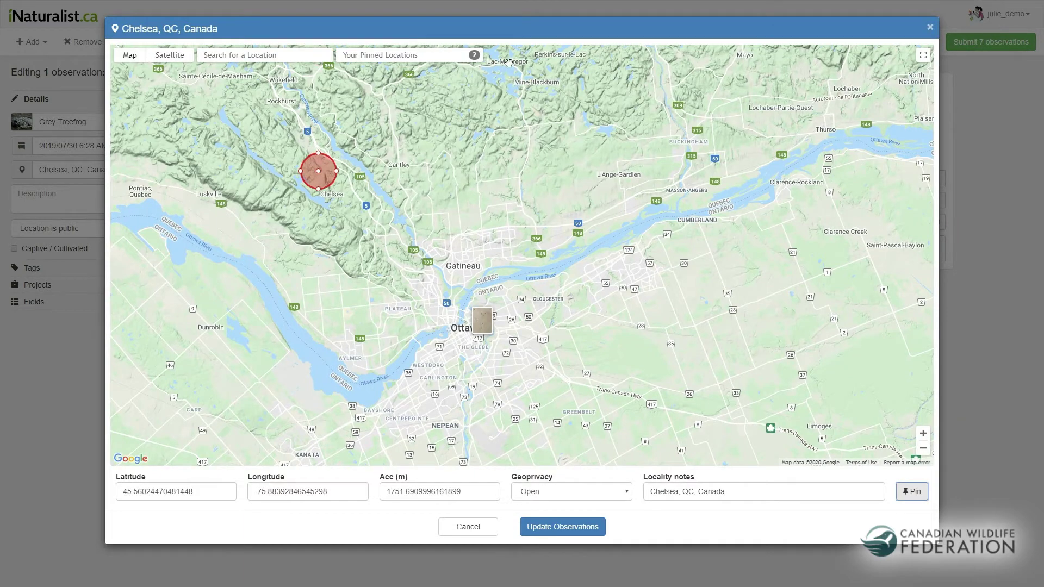
pyautogui.click(558, 527)
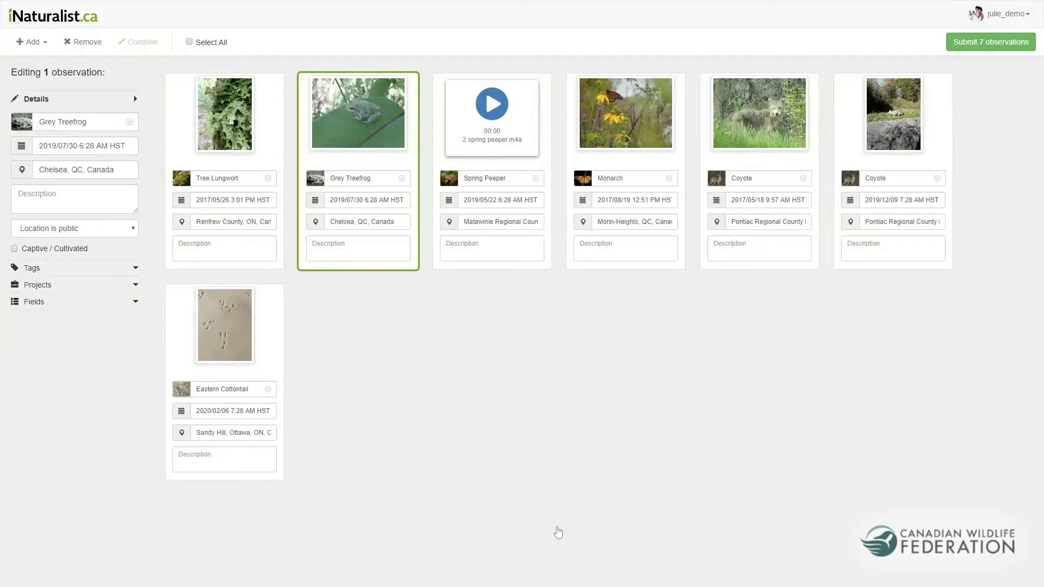
# - Combine the two Coyote observations into one and check the combined observation's date
pyautogui.click(814, 167)
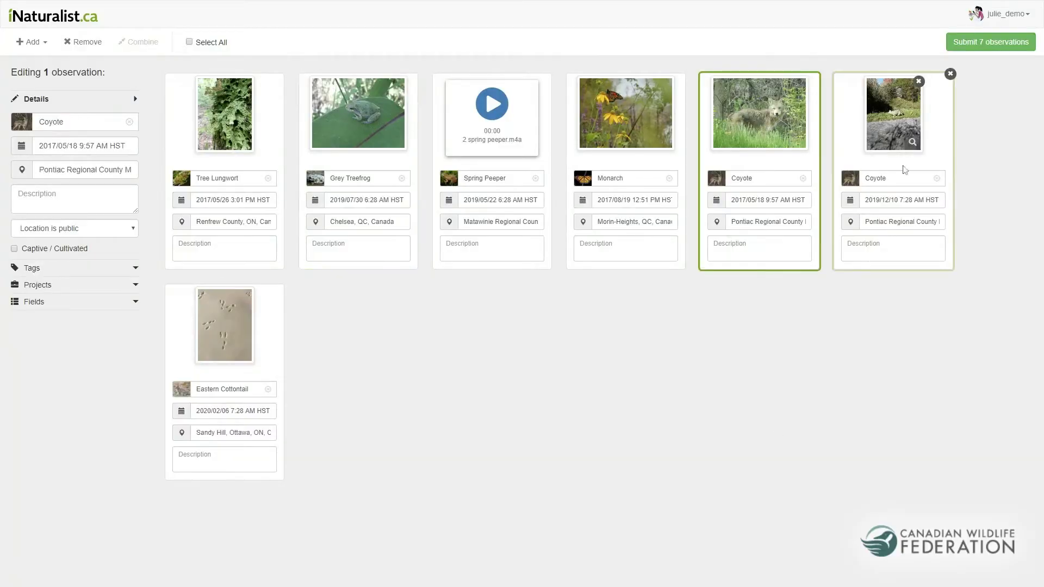
pyautogui.keyDown('ctrl'); pyautogui.click(944, 164); pyautogui.keyUp('ctrl')
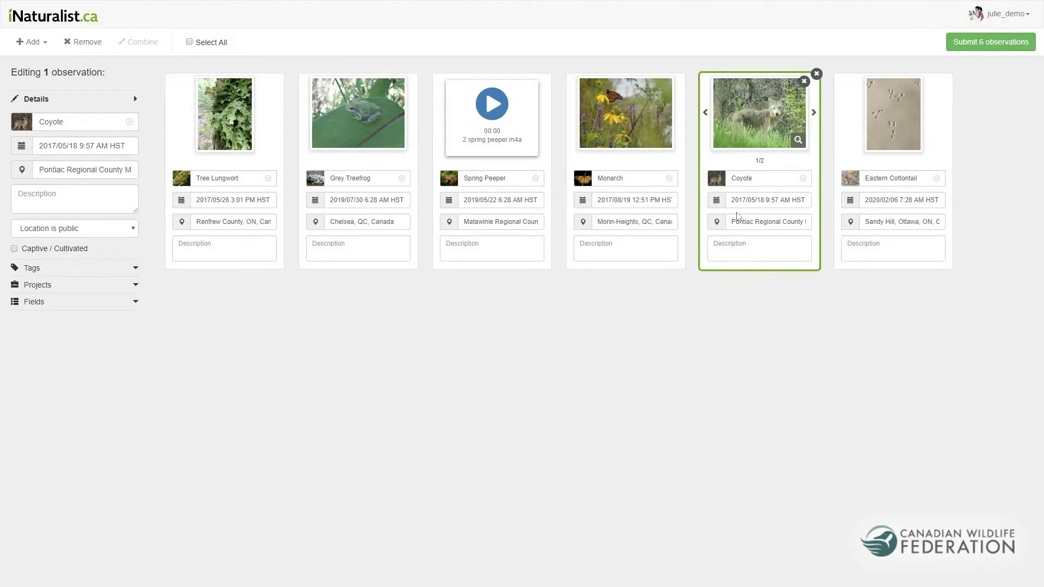
pyautogui.click(718, 201)
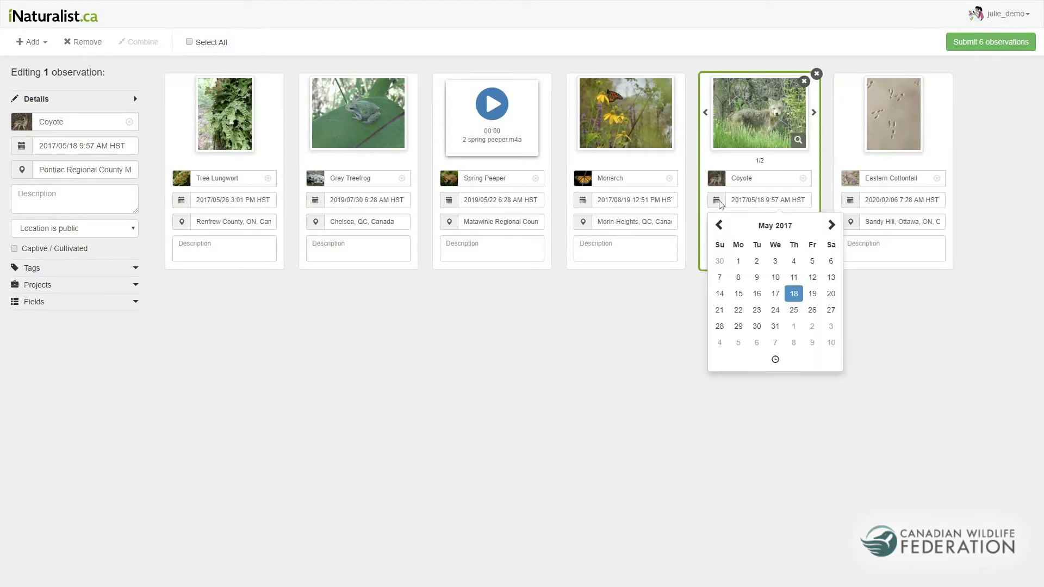
pyautogui.click(722, 205)
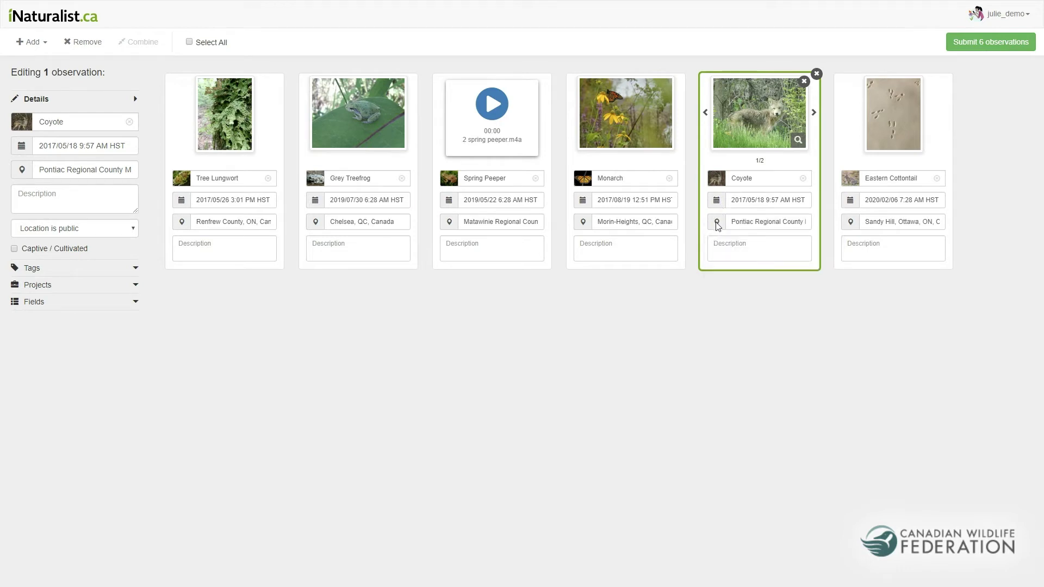
# - Shrink the accuracy circle of the combined Coyote observation's location to a radius of about 205 m and update the observation
pyautogui.click(717, 222)
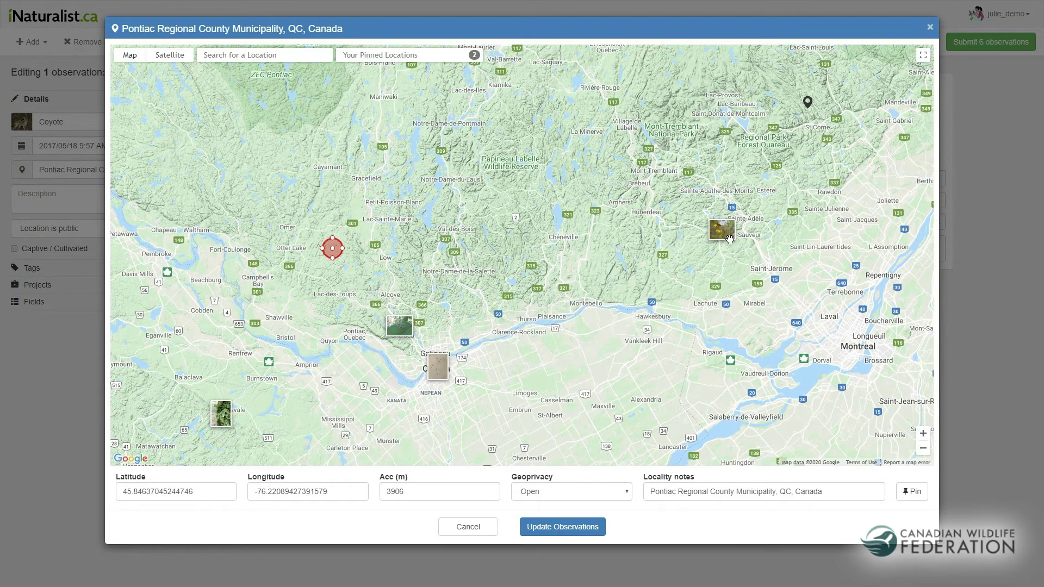
pyautogui.moveTo(392, 267); pyautogui.dragTo(590, 276)
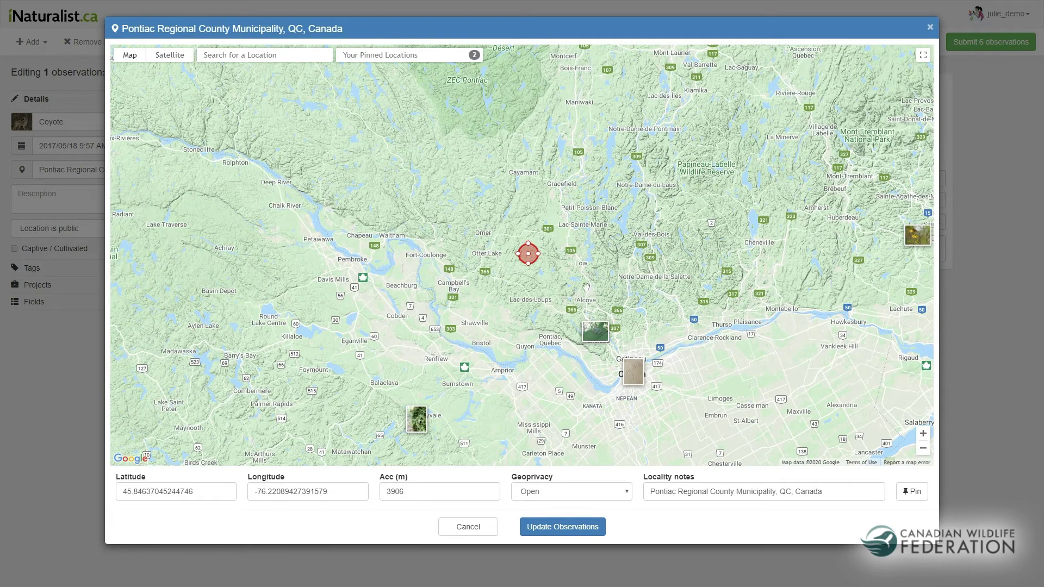
pyautogui.click(924, 434)
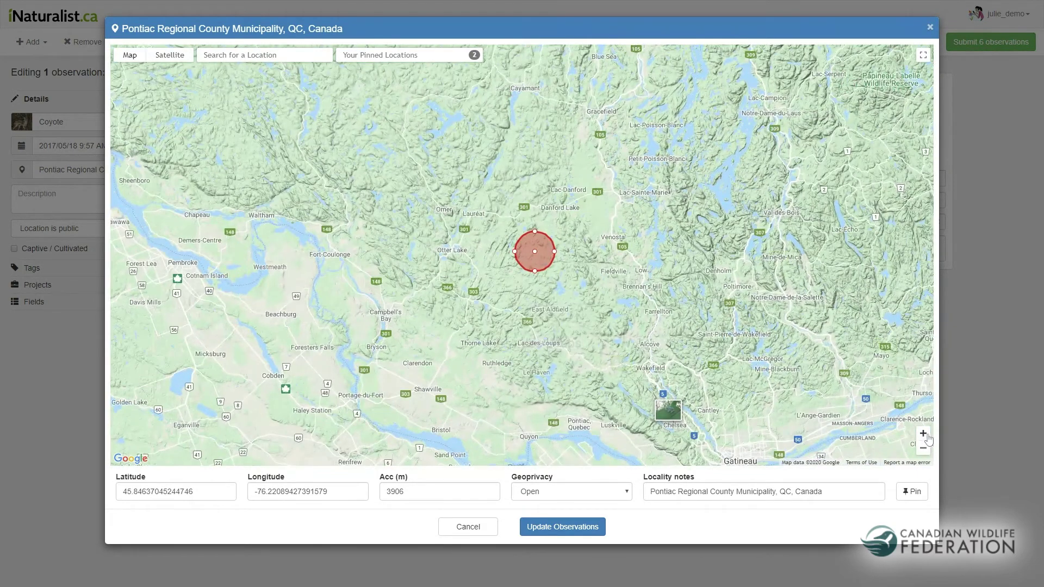
pyautogui.click(924, 434)
pyautogui.click(924, 435)
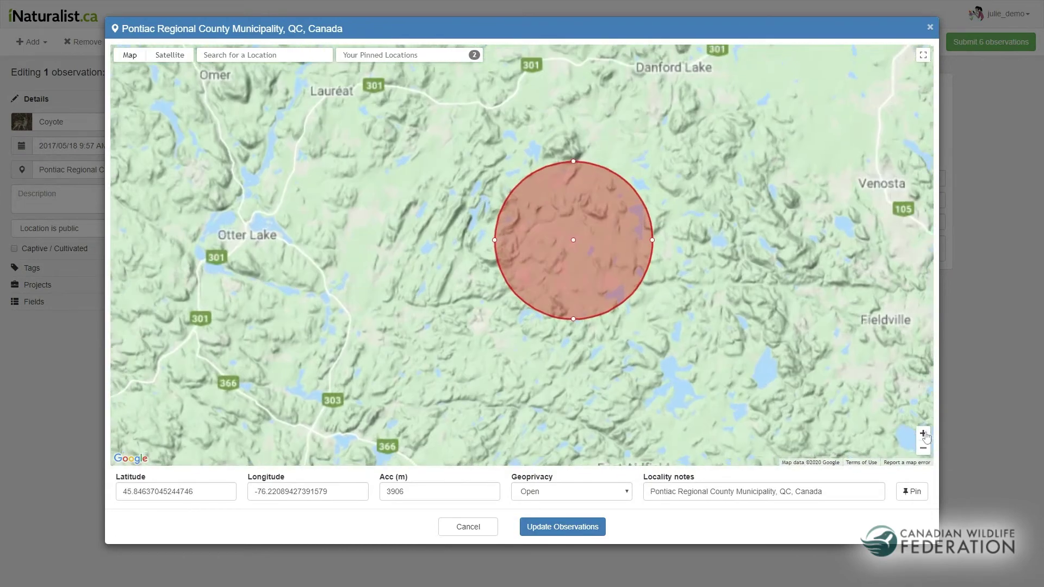
pyautogui.click(924, 434)
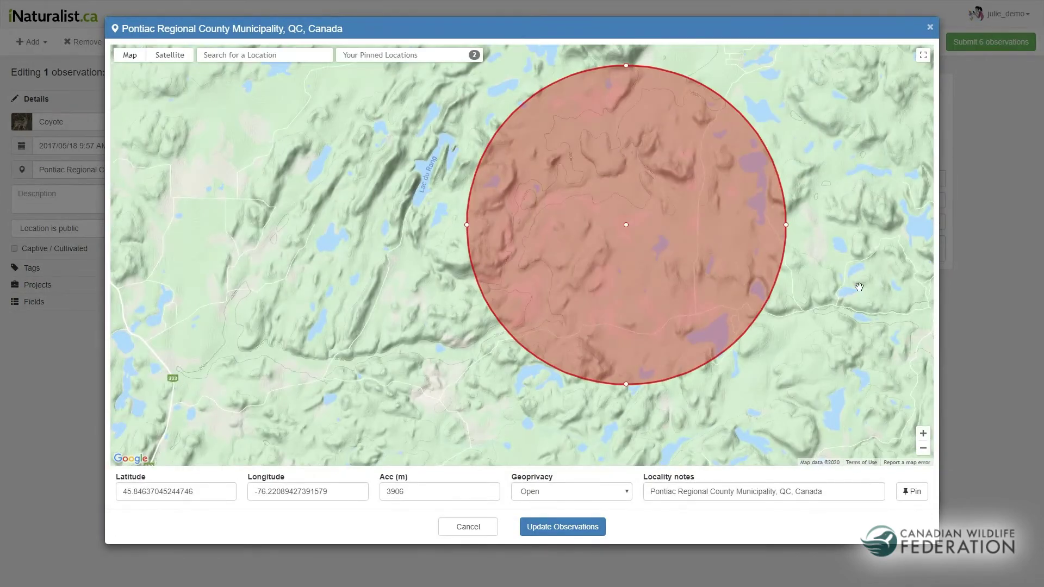
pyautogui.moveTo(787, 225); pyautogui.dragTo(635, 225)
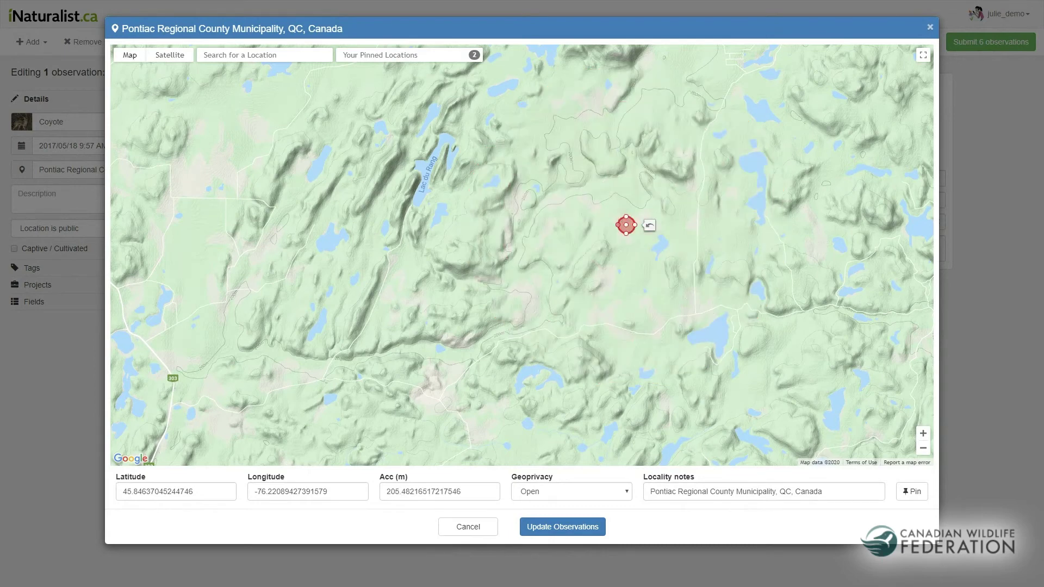
pyautogui.click(555, 529)
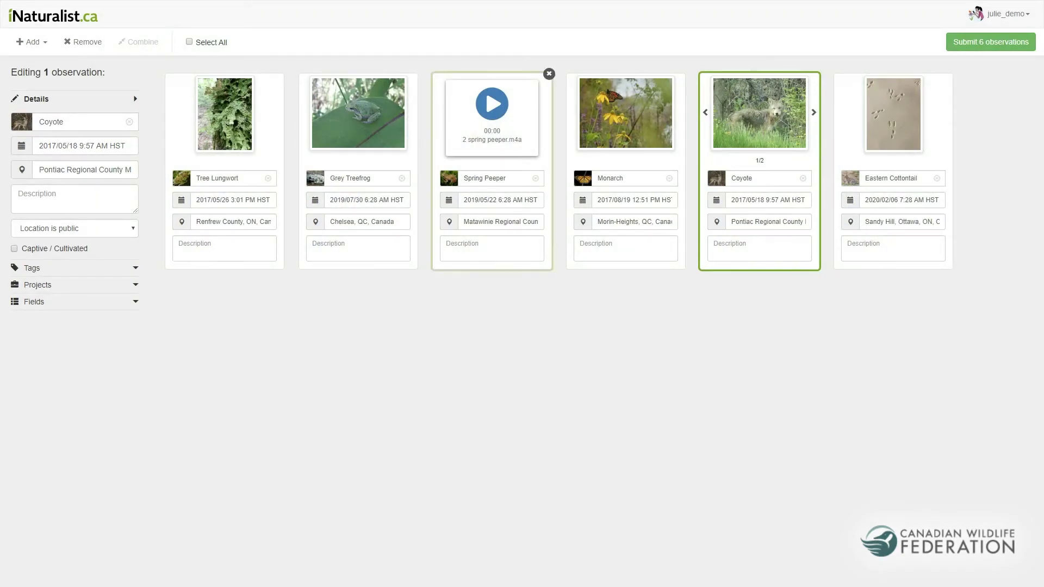
# - Select all six observations and submit them
pyautogui.keyDown('ctrl'); pyautogui.click(549, 171); pyautogui.keyUp('ctrl')
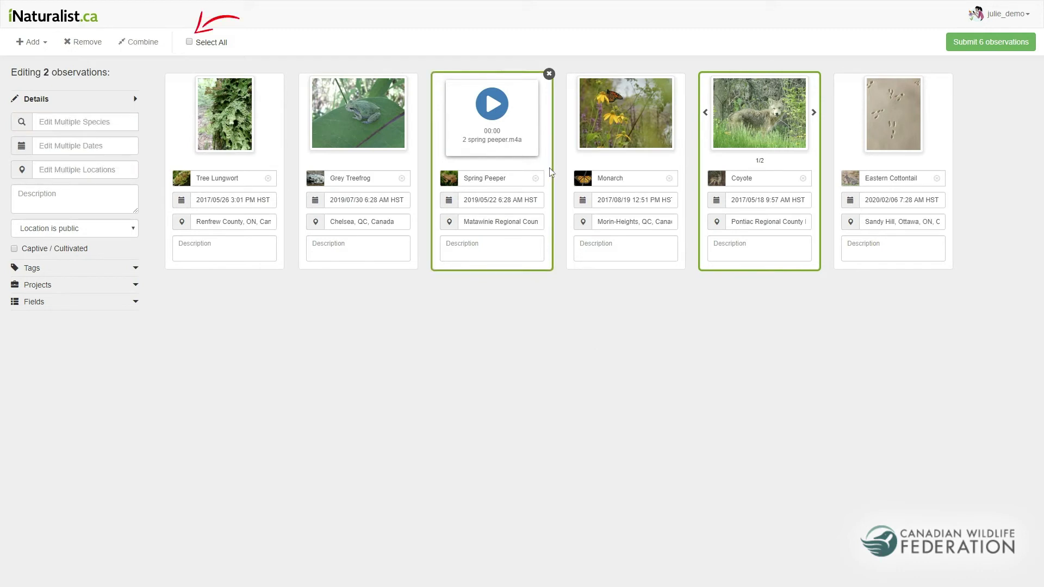
pyautogui.click(190, 43)
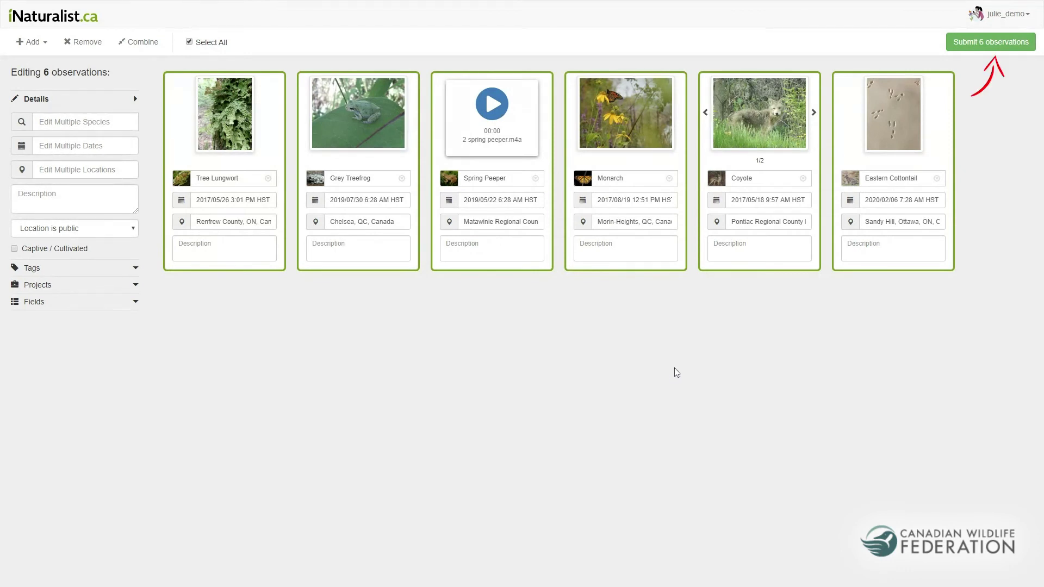
pyautogui.click(996, 46)
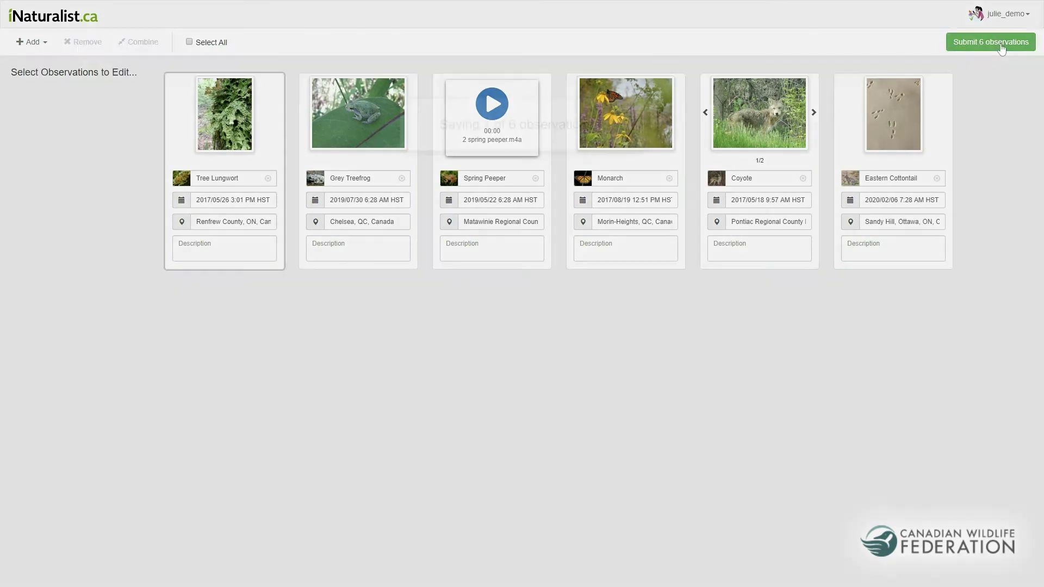